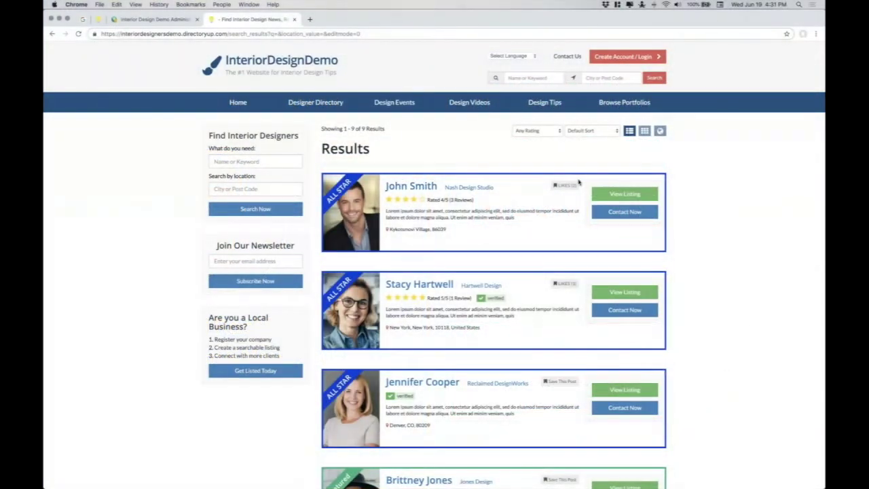
# Step: Scroll through the live directory search results to review the listings
pyautogui.scroll(-5, 578, 181)
pyautogui.scroll(-3, 578, 181)
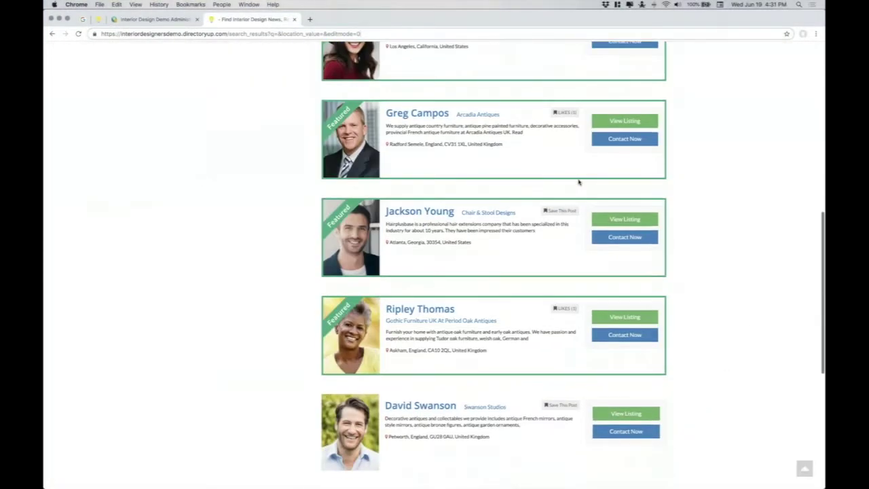
pyautogui.scroll(-2, 578, 182)
pyautogui.scroll(6, 579, 182)
pyautogui.scroll(3, 579, 181)
pyautogui.scroll(1, 578, 181)
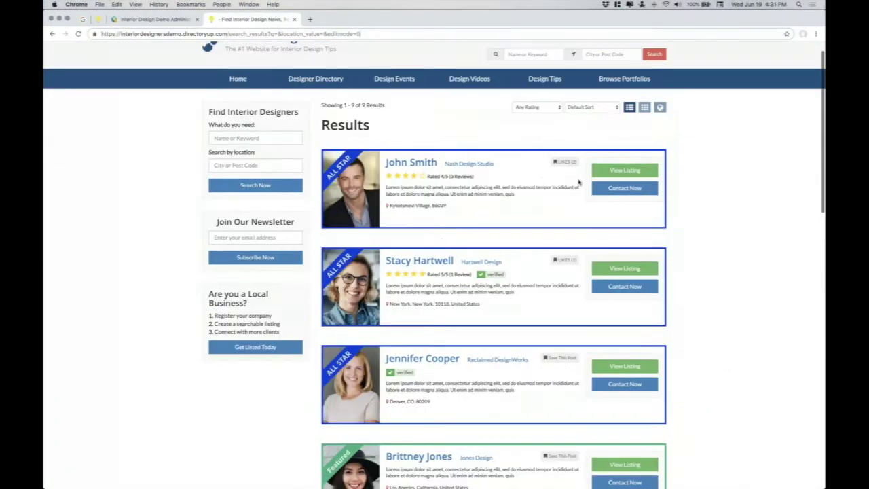
pyautogui.scroll(1, 578, 181)
pyautogui.scroll(-1, 579, 181)
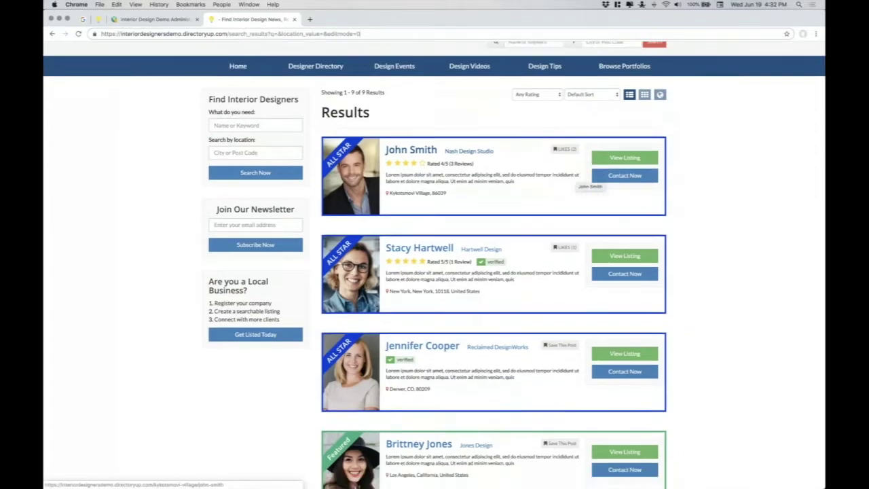
pyautogui.scroll(-8, 578, 181)
pyautogui.scroll(-2, 578, 181)
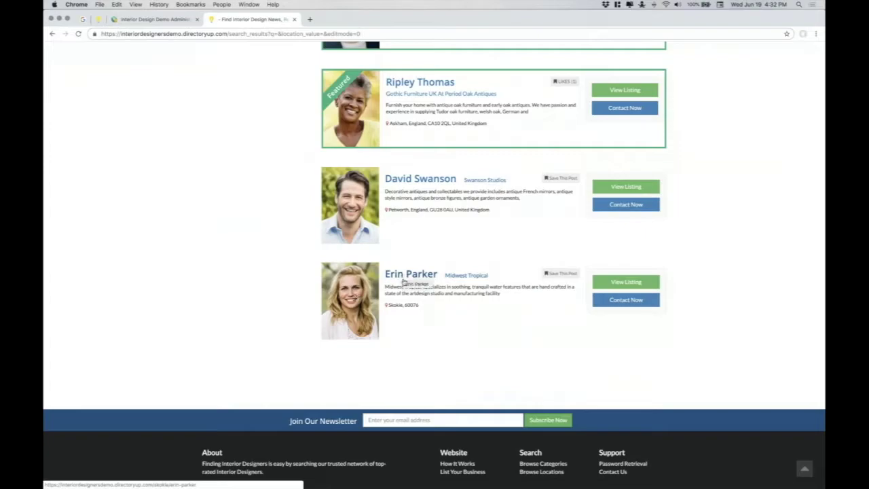
pyautogui.moveTo(396, 292); pyautogui.dragTo(477, 303)
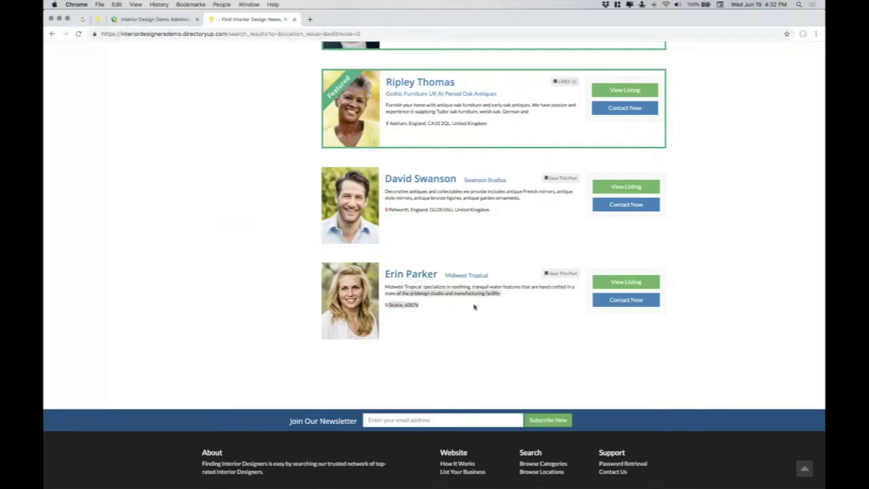
pyautogui.click(589, 361)
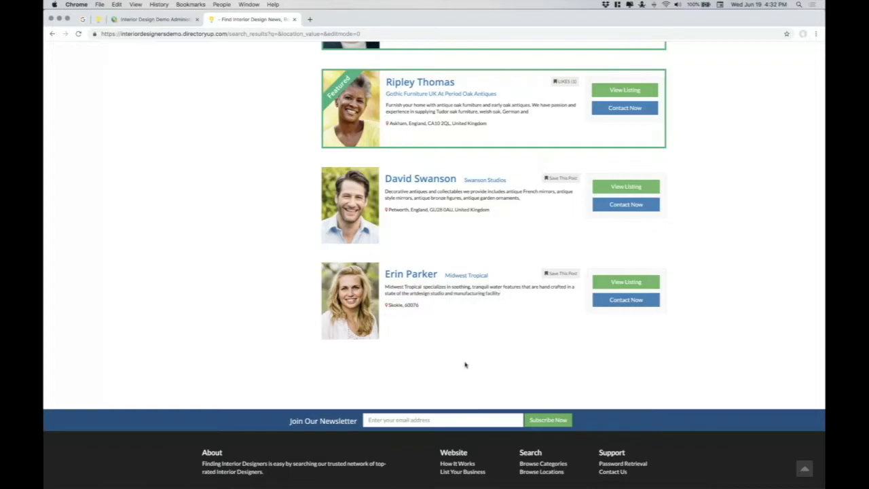
pyautogui.scroll(3, 463, 362)
pyautogui.scroll(5, 464, 363)
pyautogui.scroll(3, 465, 364)
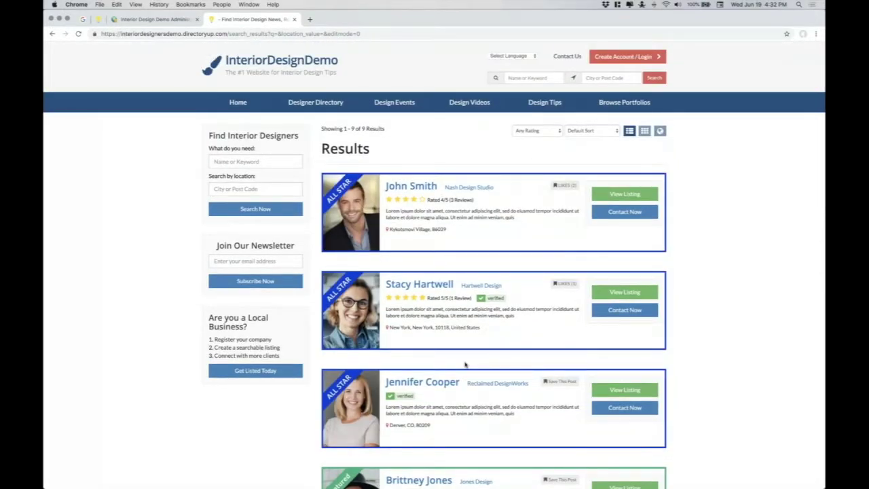
pyautogui.scroll(-1, 465, 365)
pyautogui.scroll(-4, 465, 365)
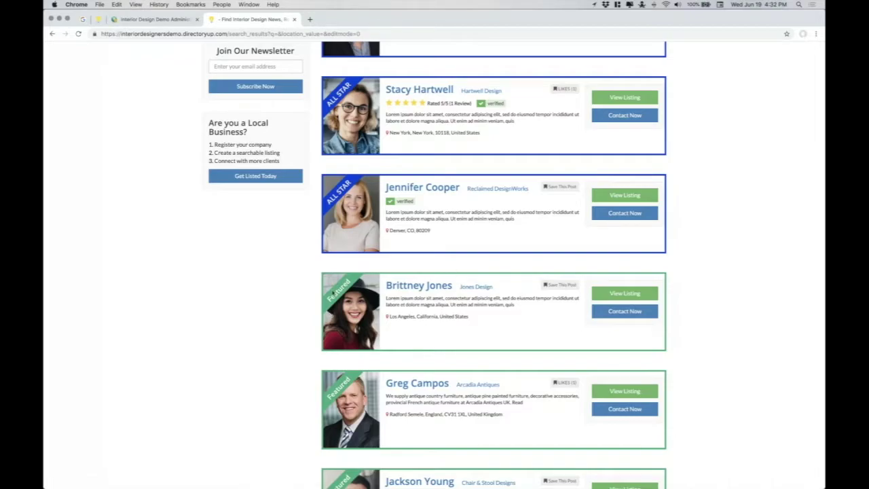
pyautogui.scroll(3, 502, 316)
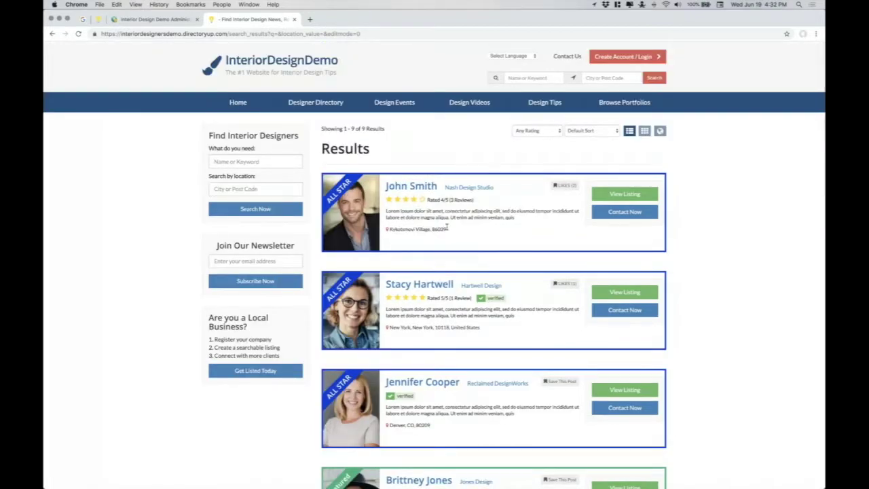
# Step: Preview the results as a card grid and on a phone screen, then return to list view
pyautogui.click(644, 131)
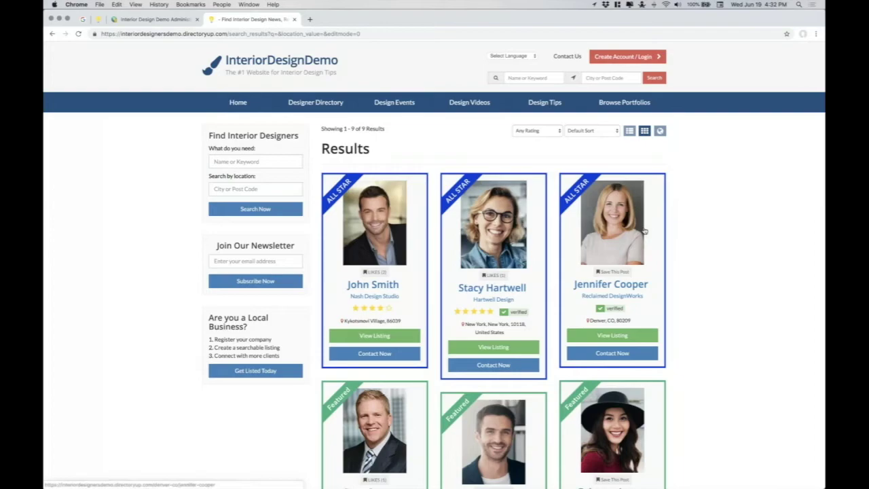
pyautogui.rightClick(687, 158)
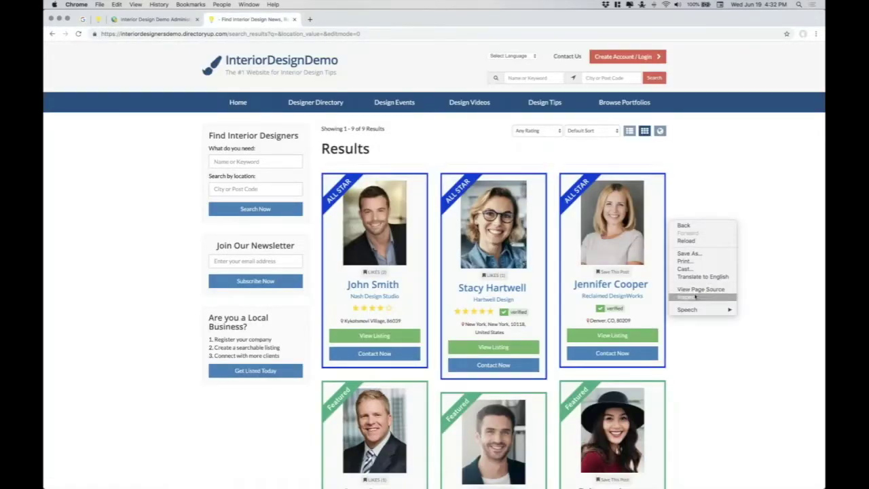
pyautogui.click(695, 297)
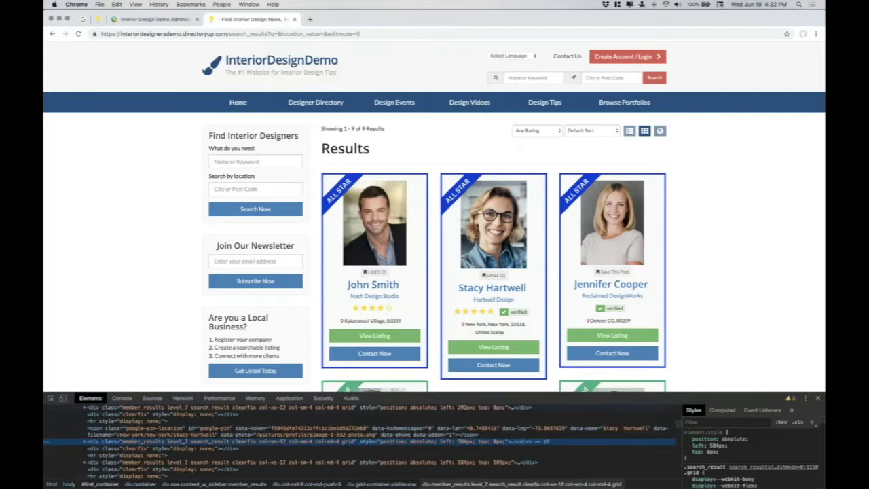
pyautogui.click(63, 398)
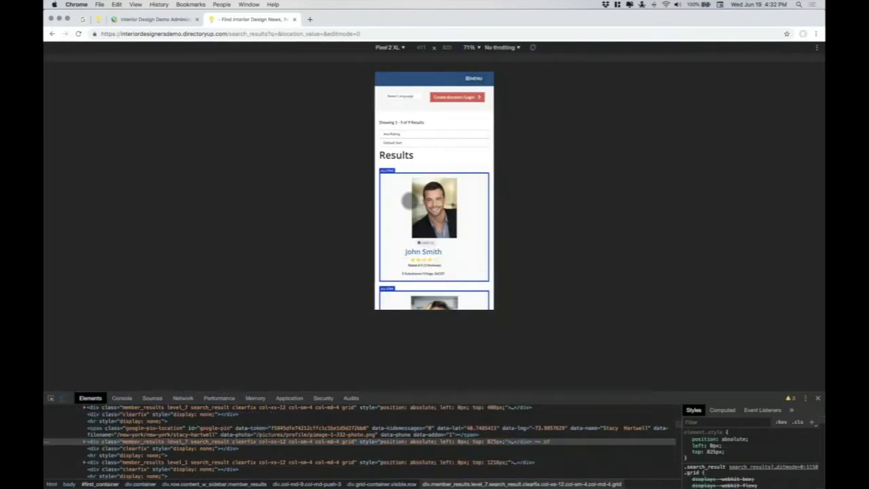
pyautogui.scroll(-5, 407, 200)
pyautogui.scroll(5, 407, 200)
pyautogui.click(818, 399)
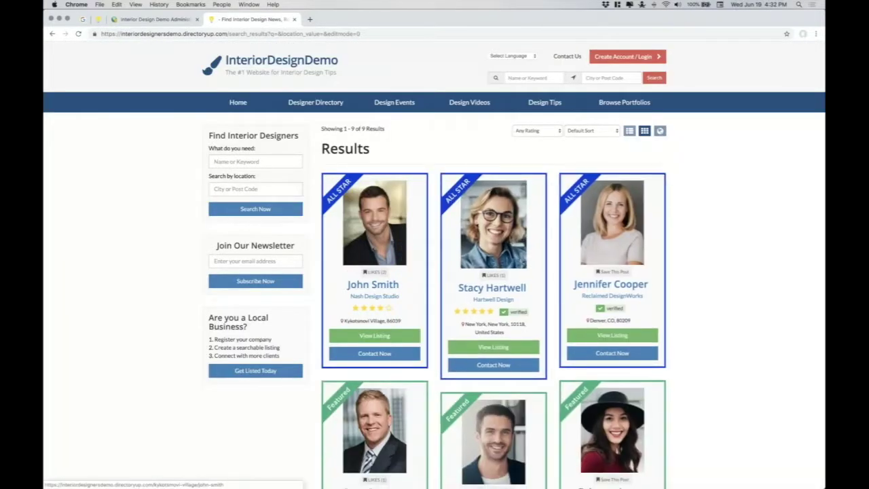
pyautogui.click(630, 130)
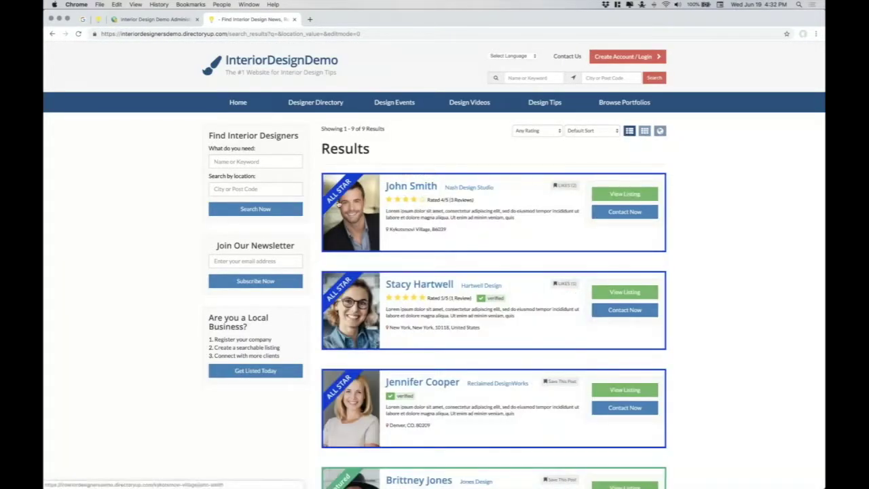
# Step: In admin, open the Diamond membership product from Manage Products and scroll to its highlight settings
pyautogui.click(135, 20)
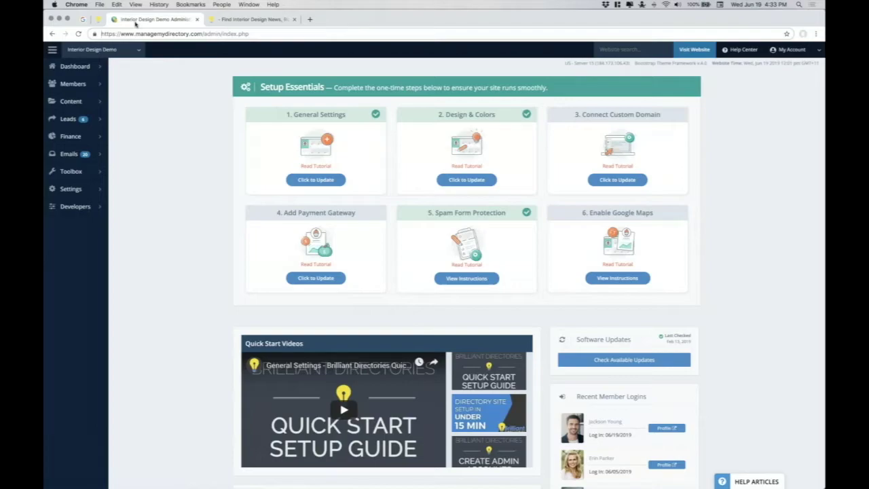
pyautogui.moveTo(70, 137)
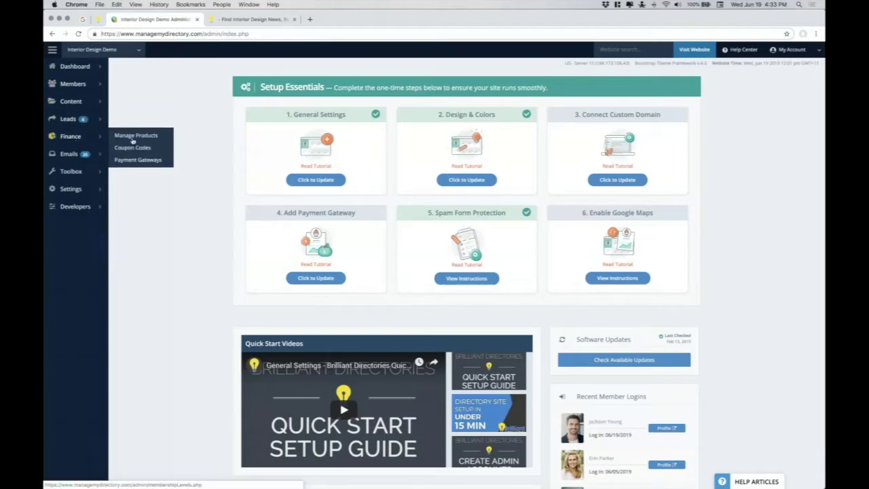
pyautogui.click(134, 137)
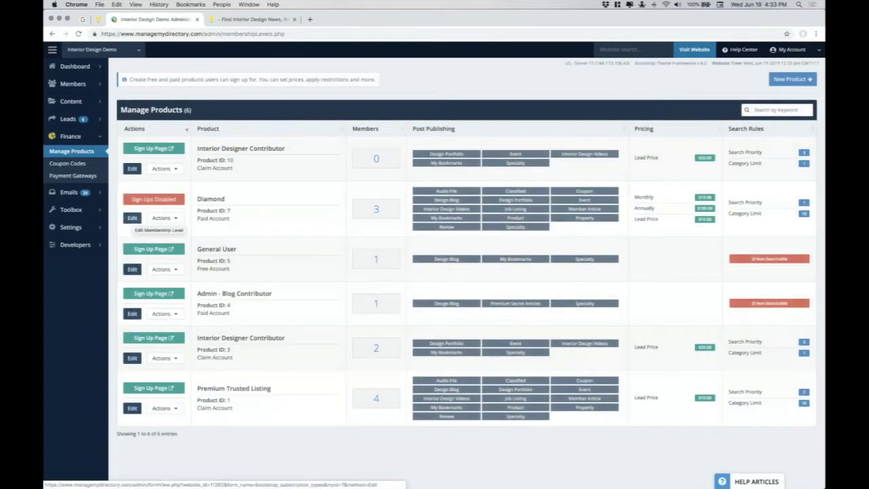
pyautogui.click(133, 218)
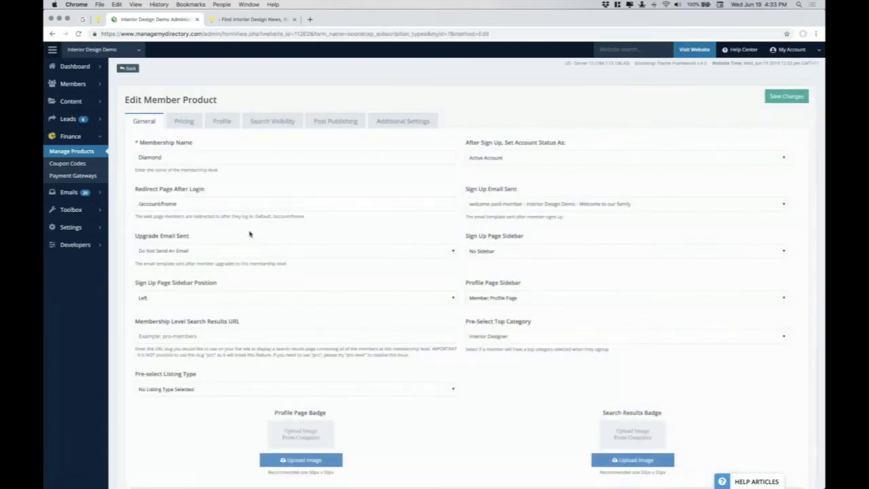
pyautogui.scroll(-5, 434, 272)
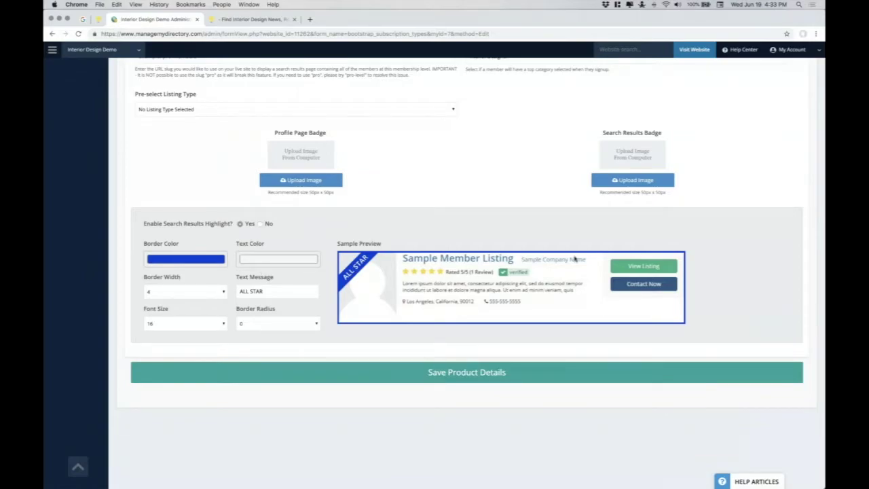
# Step: After glancing at the live results, make the Diamond highlight border red
pyautogui.click(253, 20)
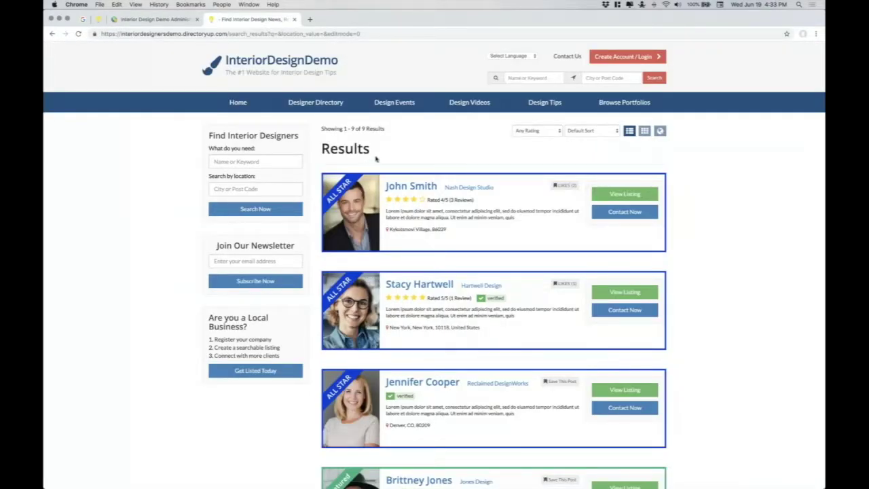
pyautogui.click(168, 20)
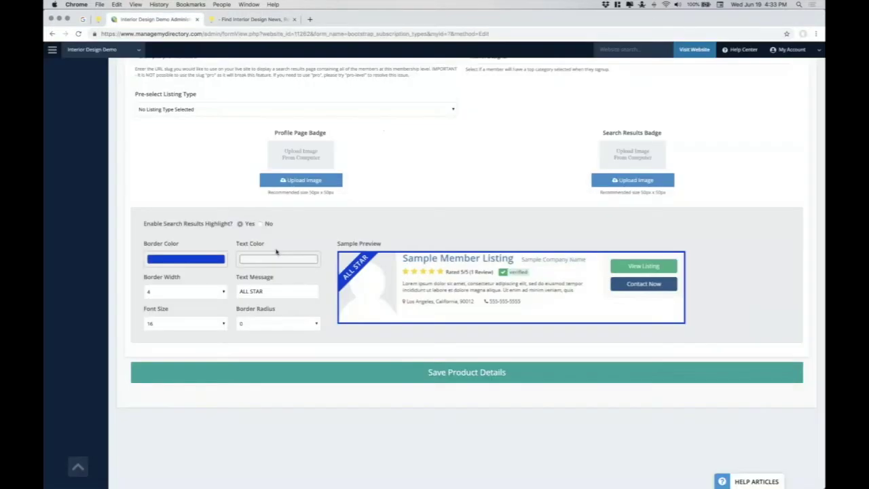
pyautogui.click(176, 258)
pyautogui.click(212, 275)
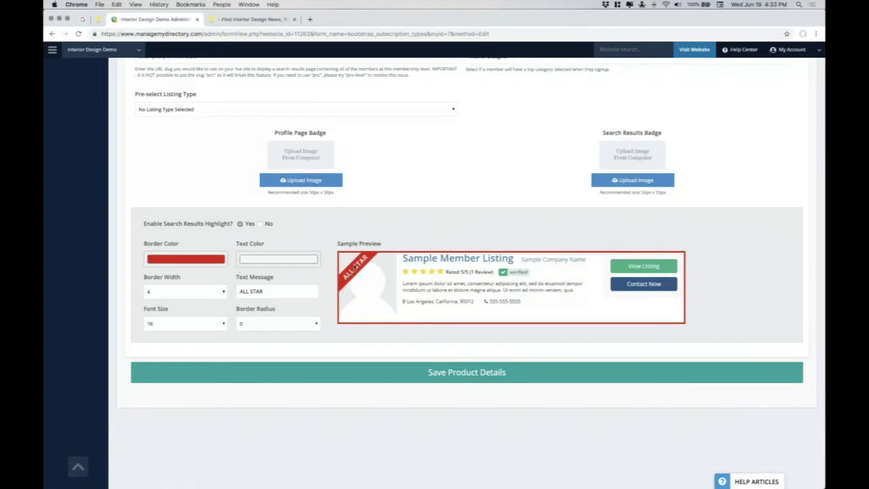
# Step: Try an olive sash text colour, then keep the sash text white
pyautogui.click(303, 262)
pyautogui.moveTo(283, 319)
pyautogui.mouseDown()
pyautogui.moveTo(296, 296)
pyautogui.moveTo(241, 273)
pyautogui.mouseUp()
pyautogui.click(306, 281)
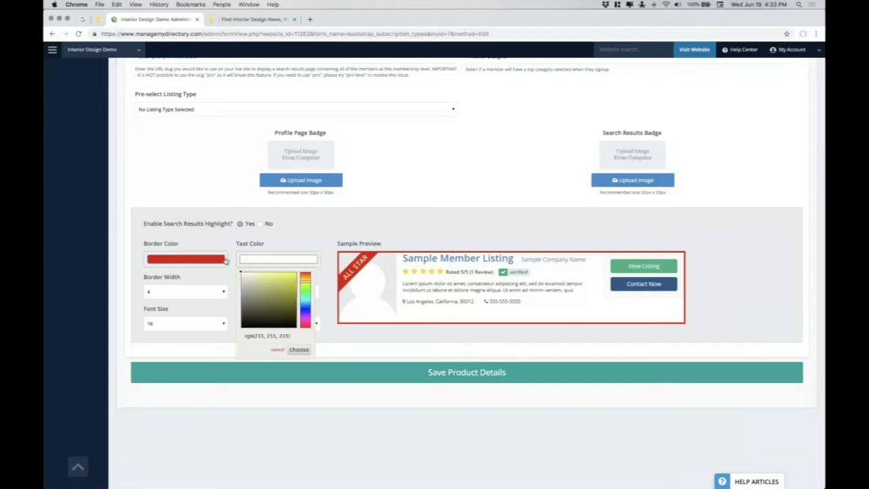
pyautogui.click(227, 262)
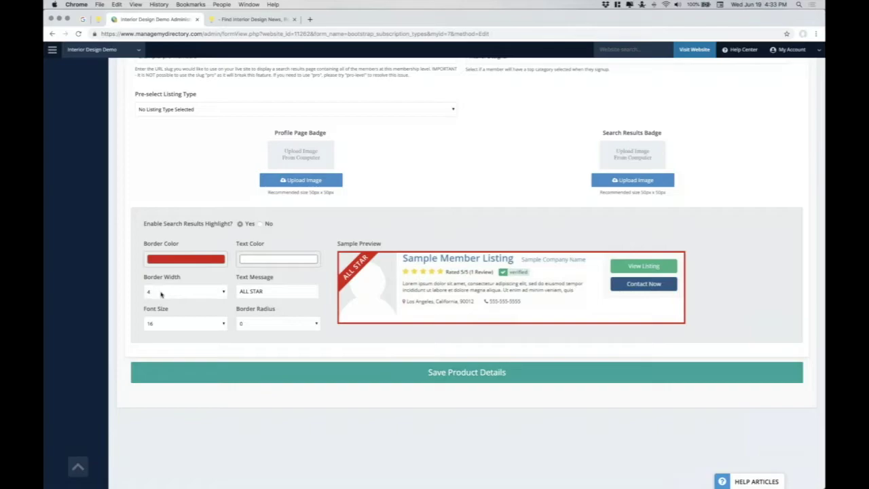
# Step: Set the highlight border width to 5 and change the ribbon text to TOP RATED
pyautogui.click(159, 292)
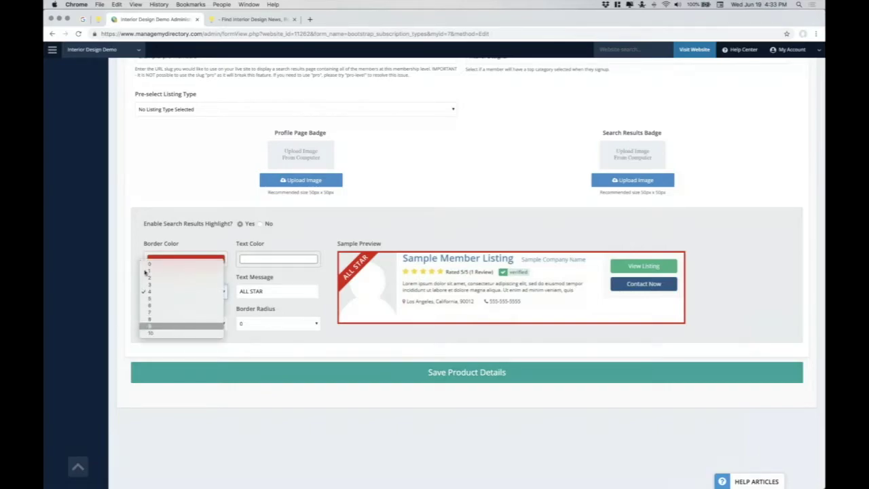
pyautogui.press('Escape')
pyautogui.press('0')
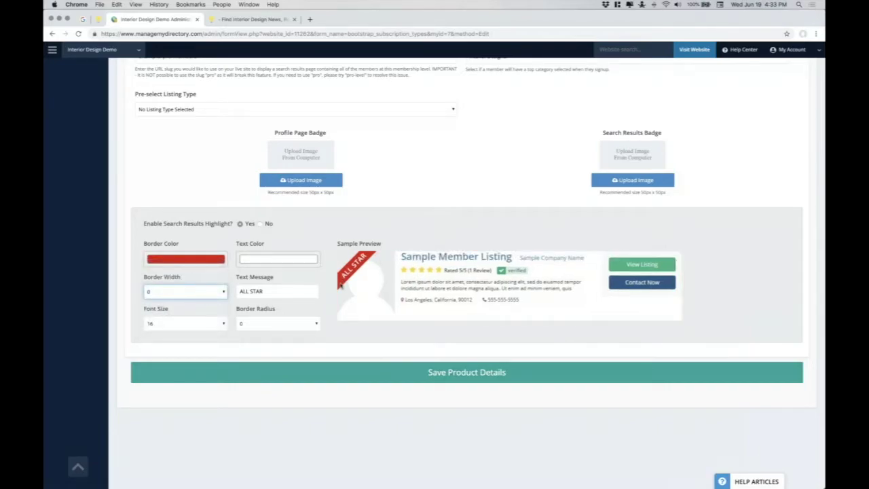
pyautogui.click(179, 294)
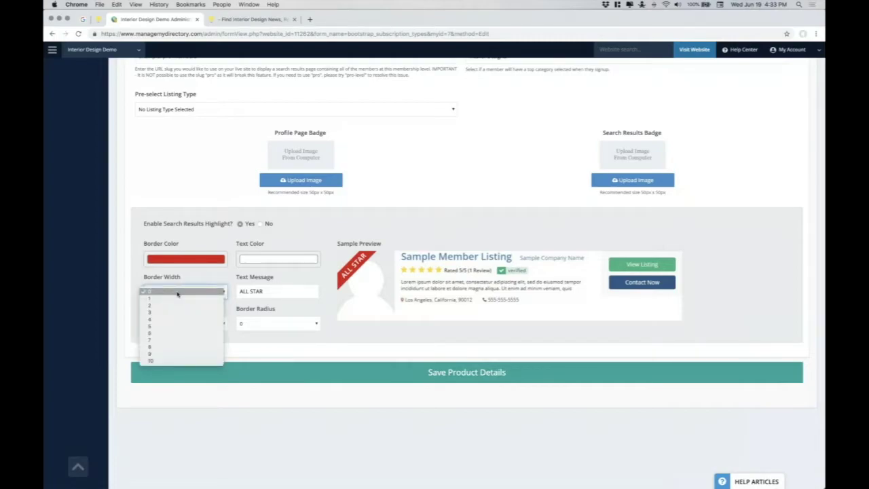
pyautogui.press('Escape')
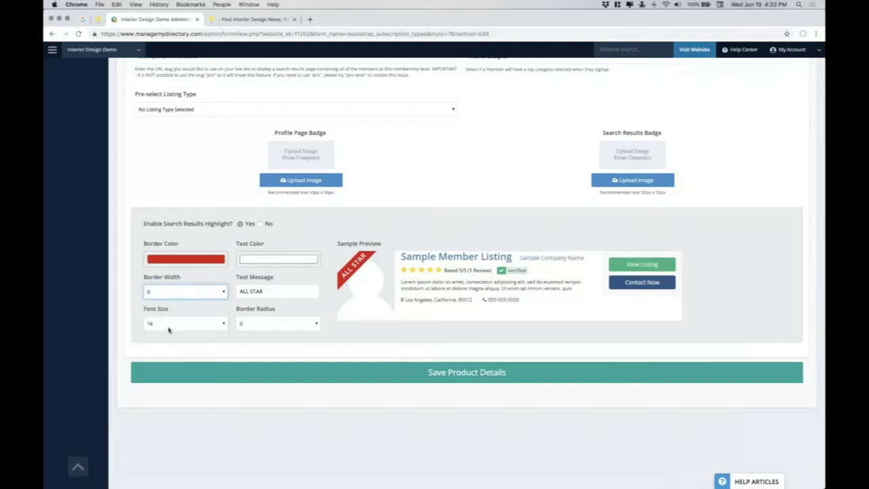
pyautogui.press('5')
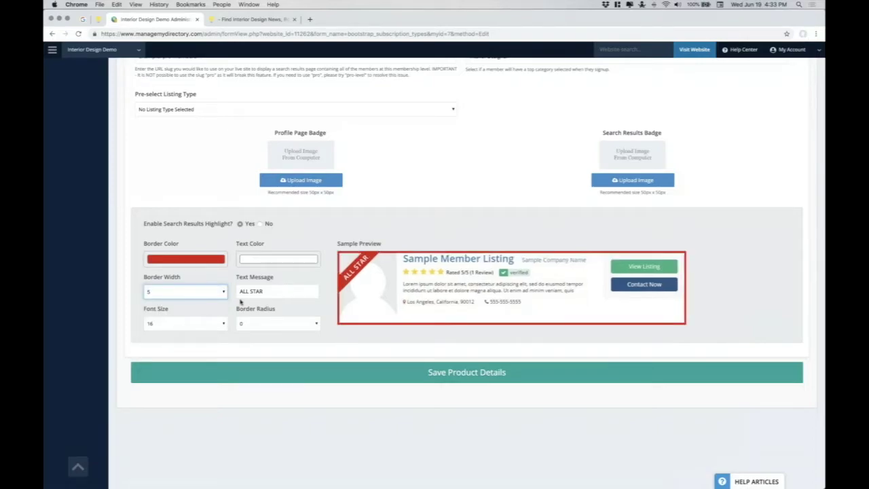
pyautogui.click(248, 291)
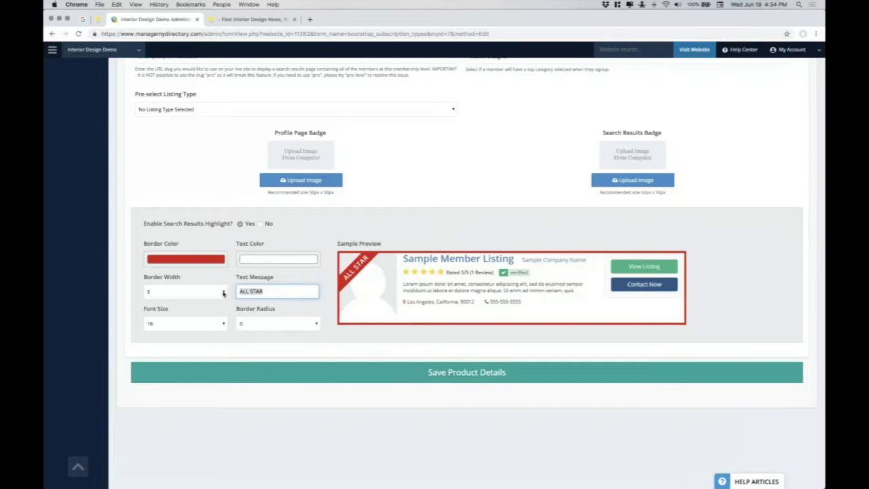
pyautogui.write('TOP RATED')
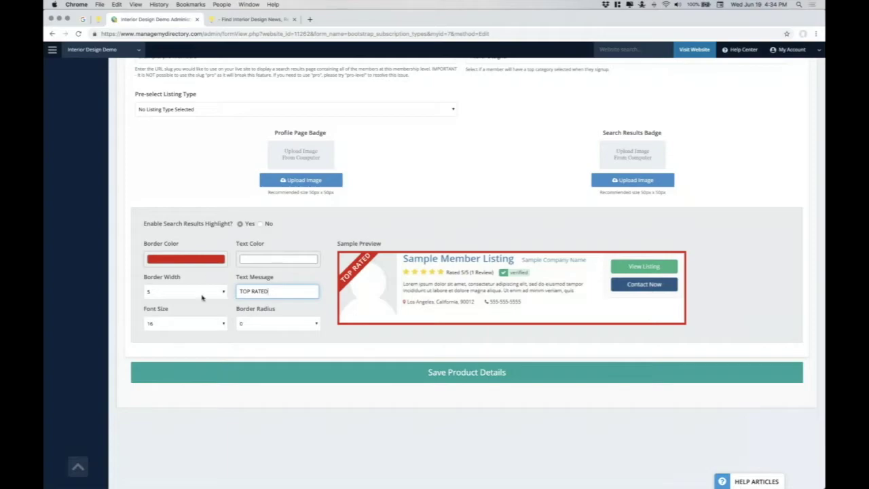
# Step: Set the TOP RATED ribbon font size to 14, after briefly trying 10
pyautogui.click(192, 326)
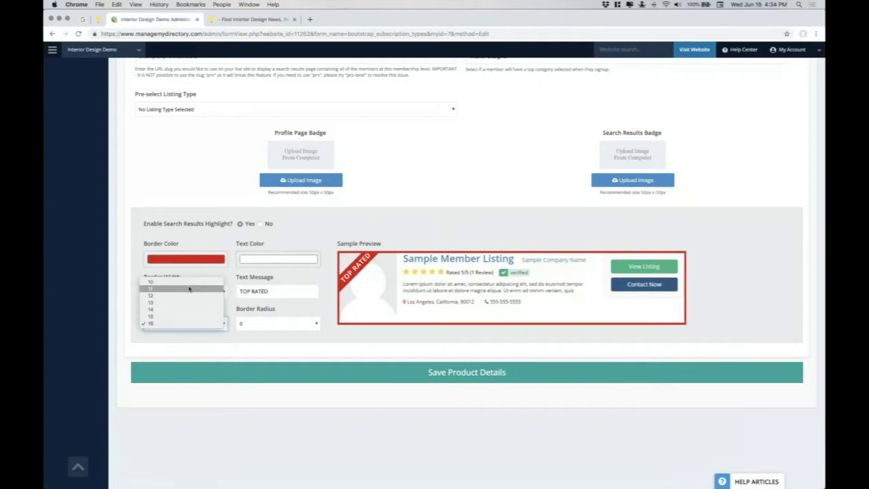
pyautogui.click(277, 291)
pyautogui.click(277, 292)
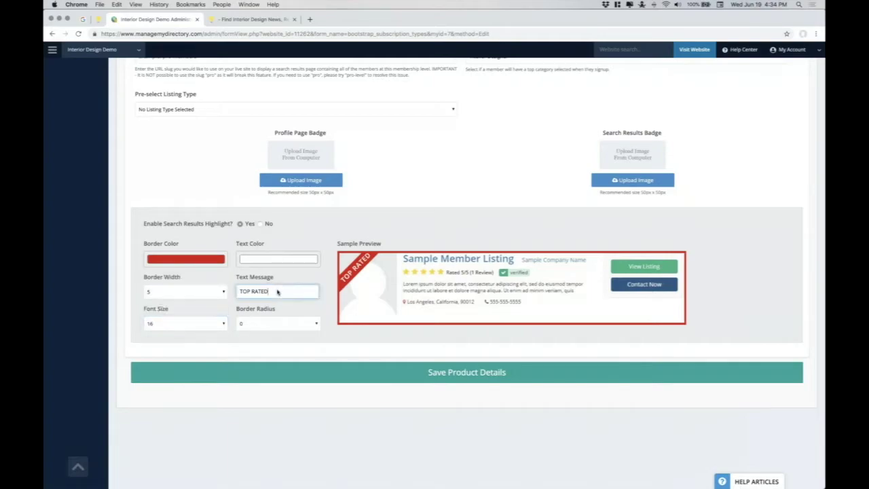
pyautogui.click(156, 324)
pyautogui.click(162, 284)
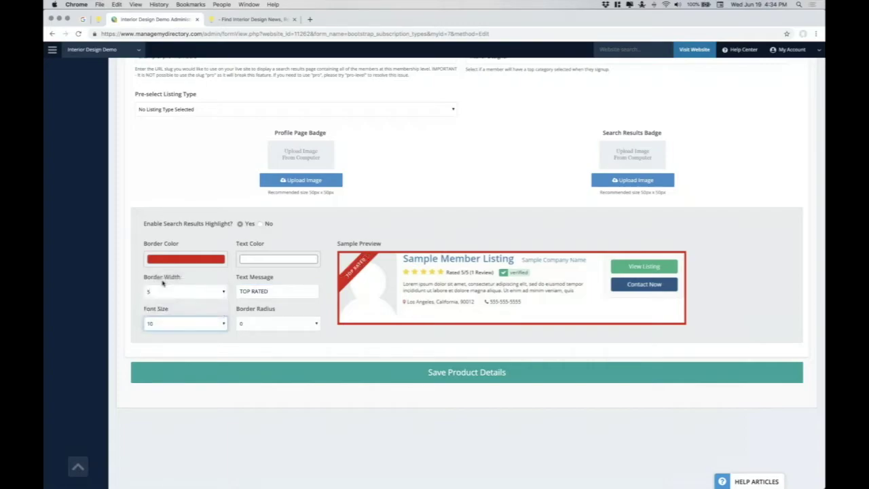
pyautogui.click(163, 326)
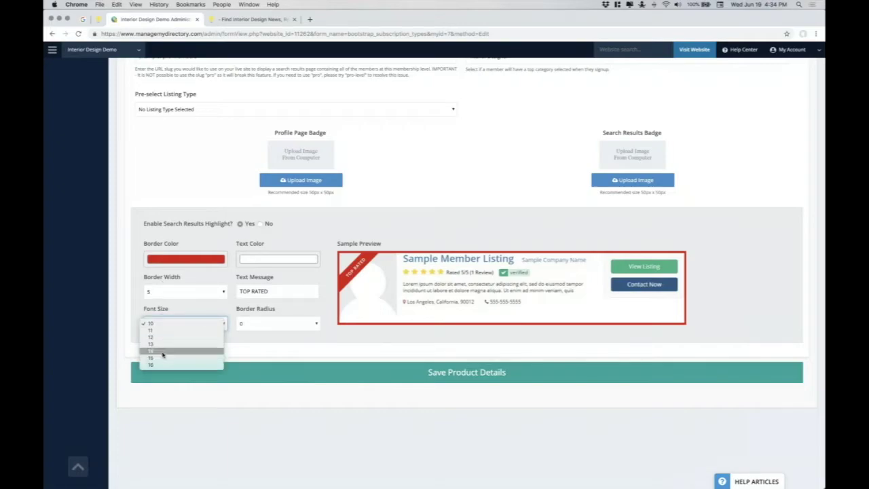
pyautogui.click(162, 351)
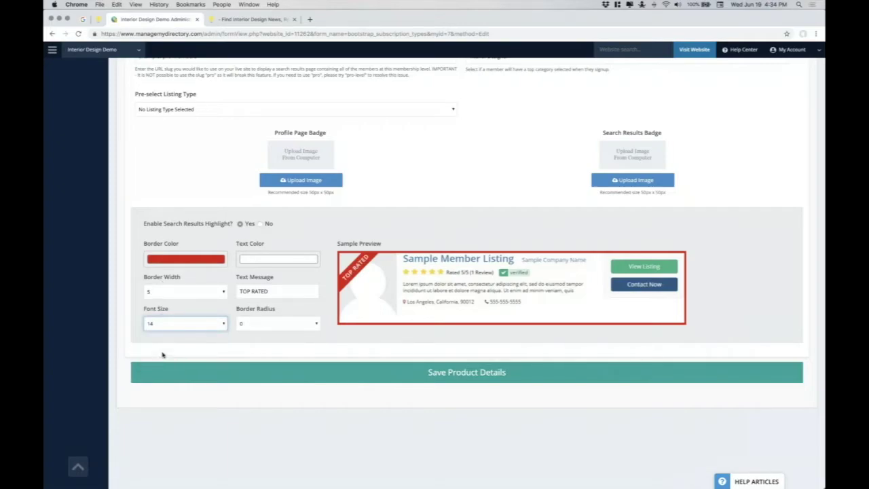
# Step: Set the border corner radius to 6, after trying 10, 0 and 3
pyautogui.click(273, 323)
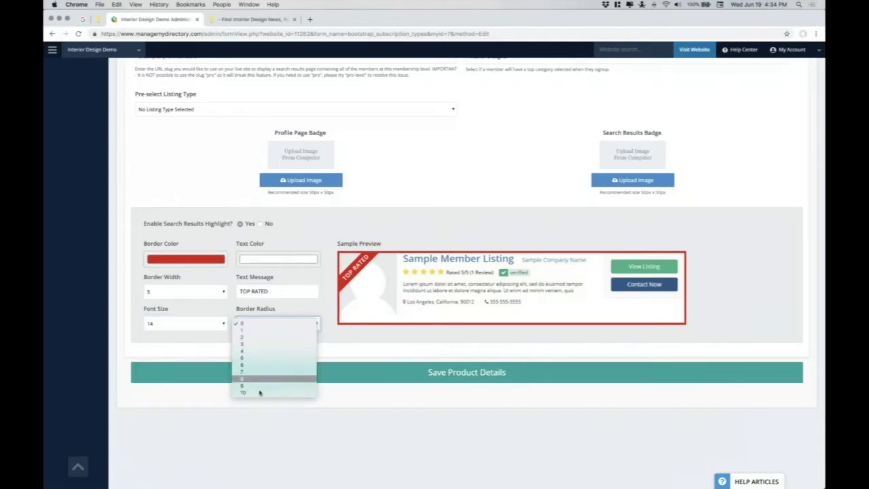
pyautogui.click(259, 394)
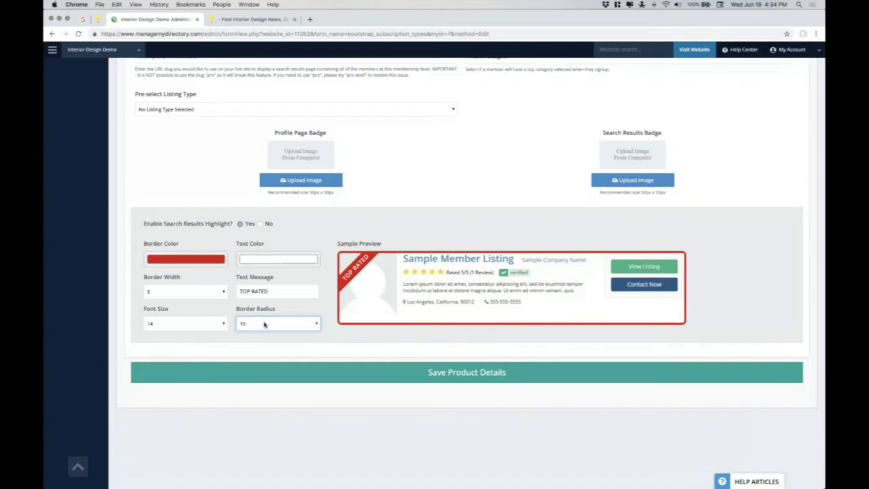
pyautogui.click(264, 324)
pyautogui.click(258, 249)
pyautogui.click(265, 325)
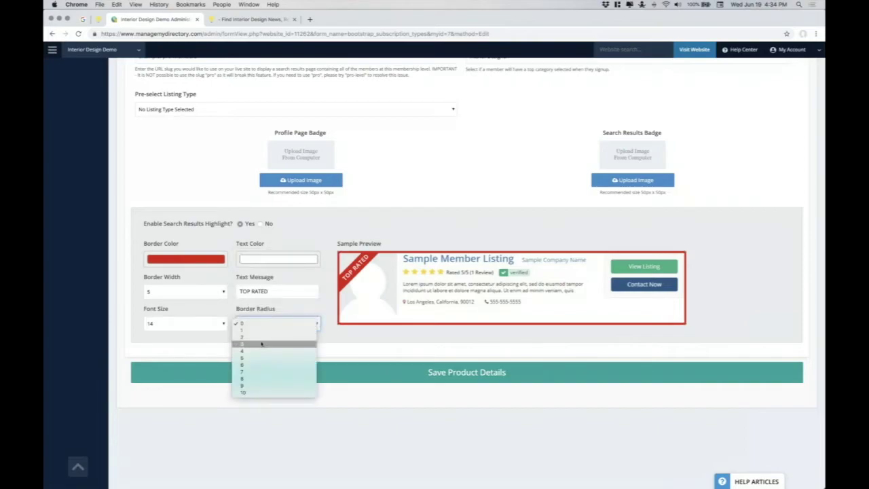
pyautogui.click(270, 344)
pyautogui.click(271, 324)
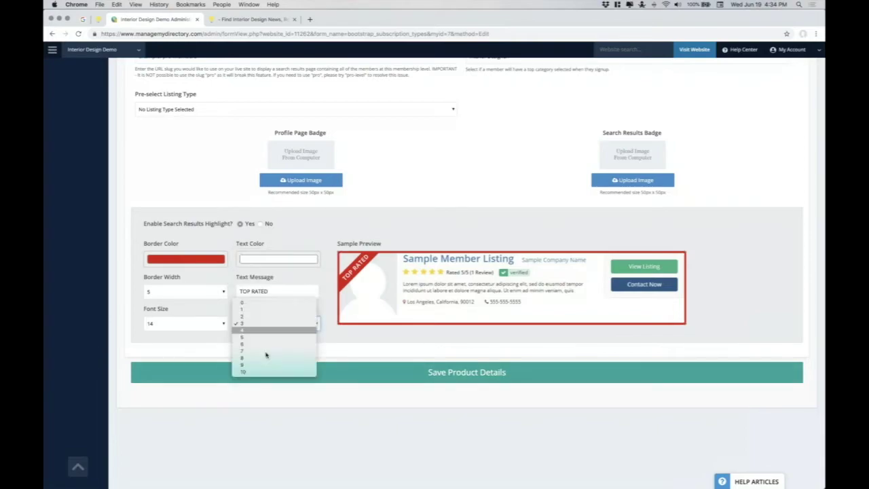
pyautogui.click(266, 343)
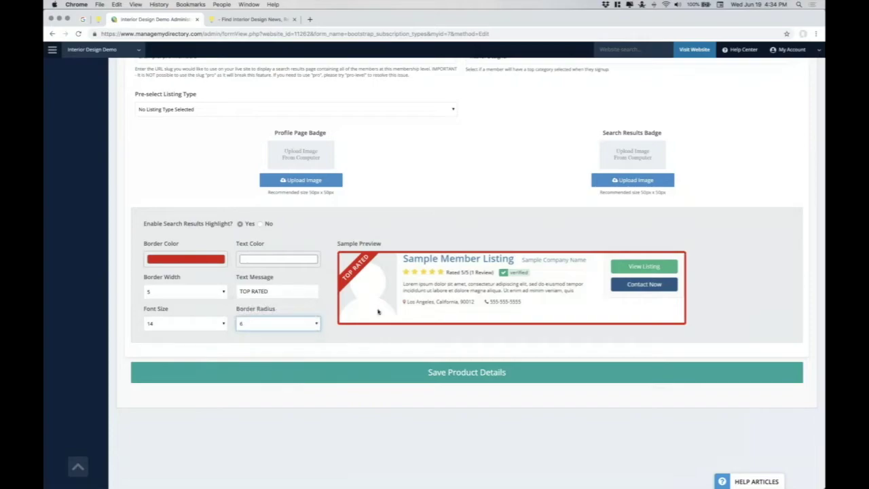
# Step: Save the Diamond product details and duplicate the live results tab to load them
pyautogui.click(408, 374)
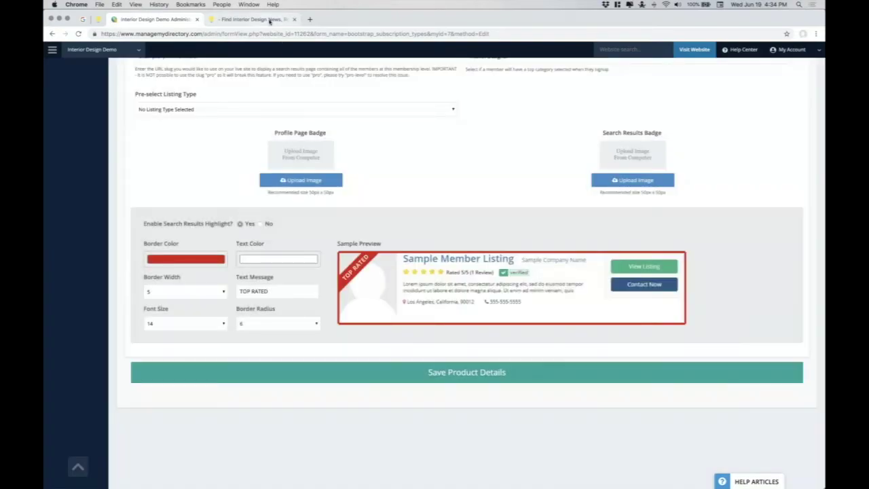
pyautogui.click(270, 20)
pyautogui.rightClick(277, 17)
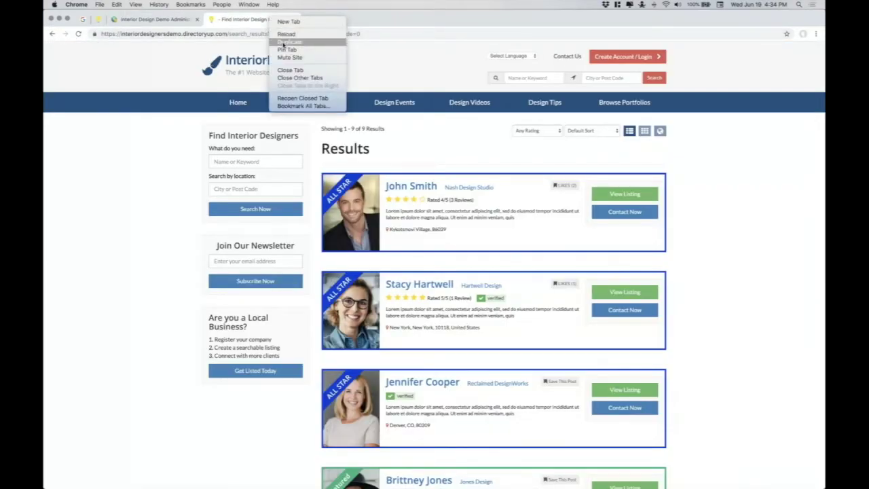
pyautogui.click(282, 43)
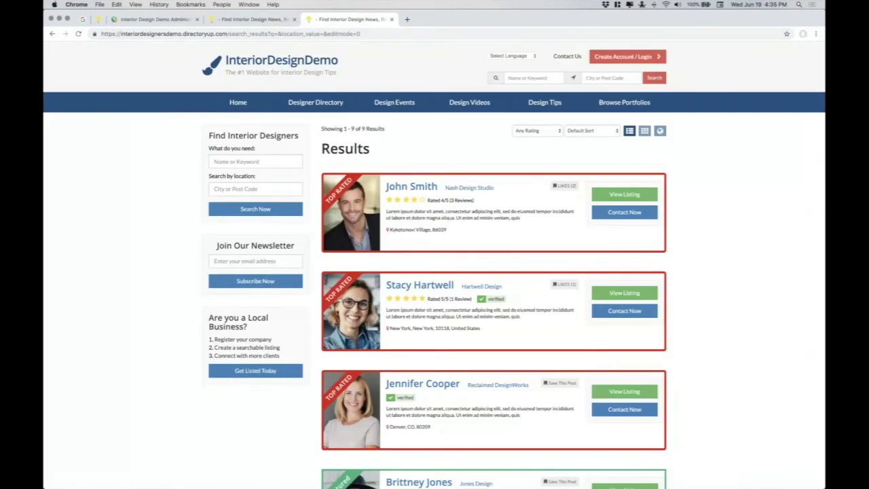
# Step: Scroll the refreshed results to check the red-bordered TOP RATED listings
pyautogui.scroll(-5, 375, 279)
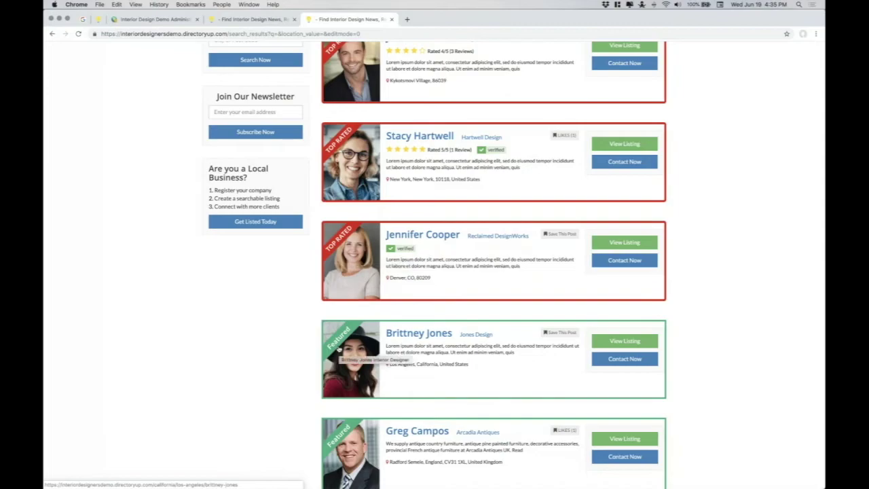
pyautogui.scroll(-2, 351, 341)
pyautogui.scroll(-2, 352, 341)
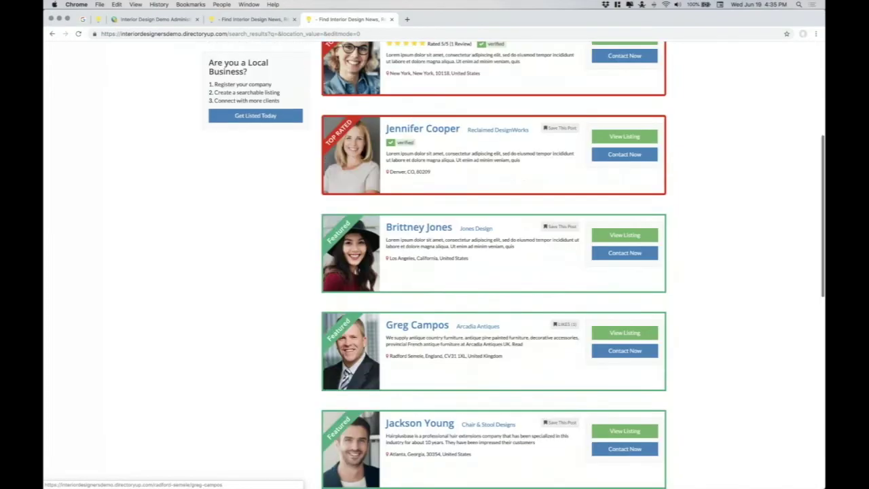
pyautogui.scroll(-1, 352, 340)
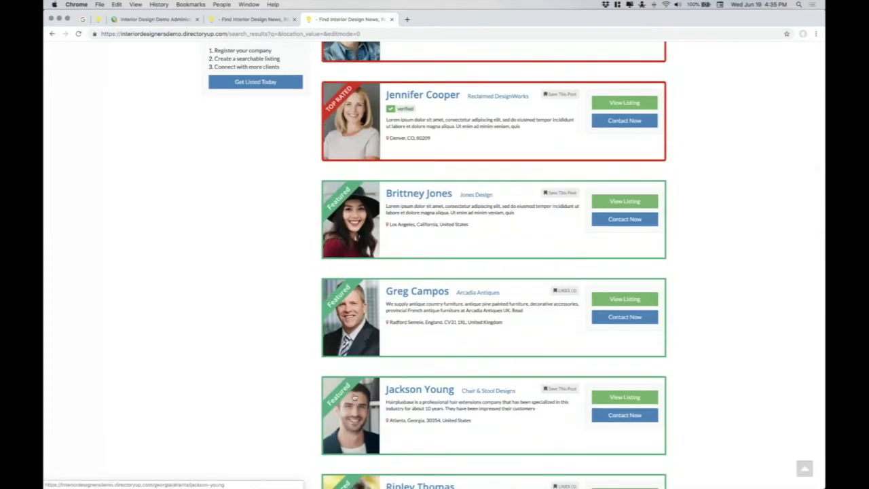
pyautogui.scroll(4, 369, 334)
pyautogui.scroll(2, 360, 285)
pyautogui.scroll(3, 340, 224)
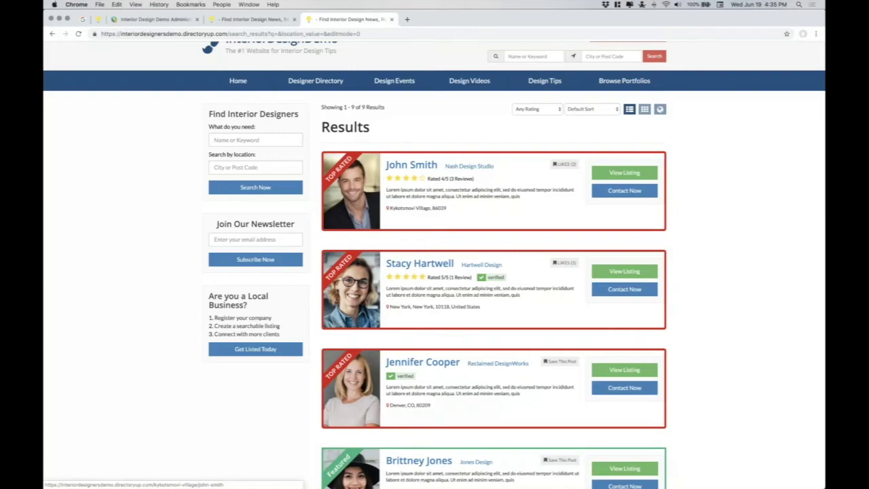
pyautogui.scroll(-3, 319, 328)
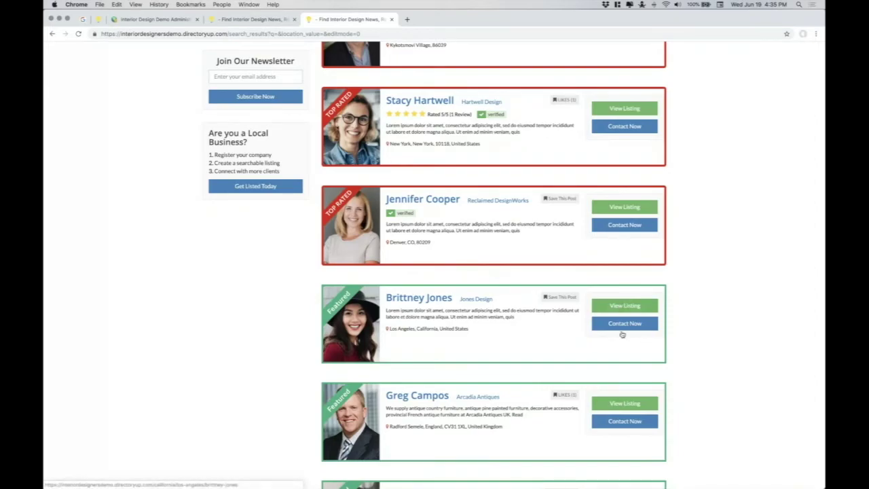
pyautogui.scroll(3, 621, 324)
pyautogui.scroll(2, 622, 324)
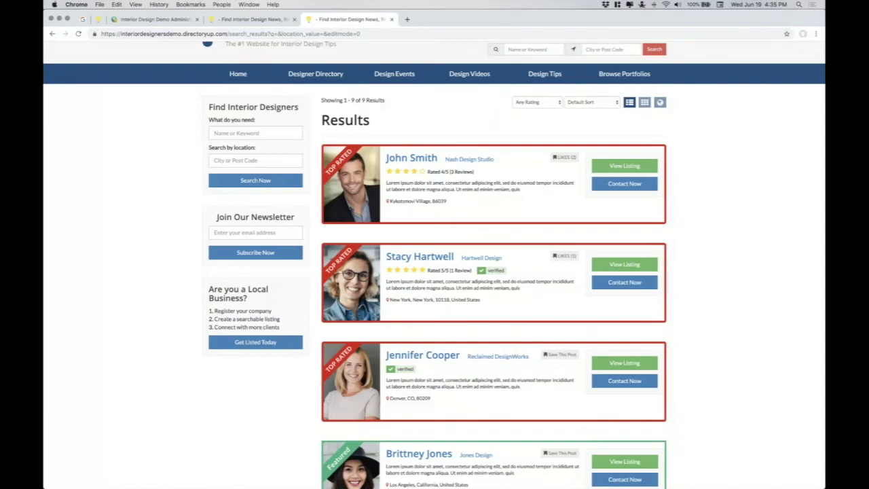
pyautogui.scroll(2, 434, 265)
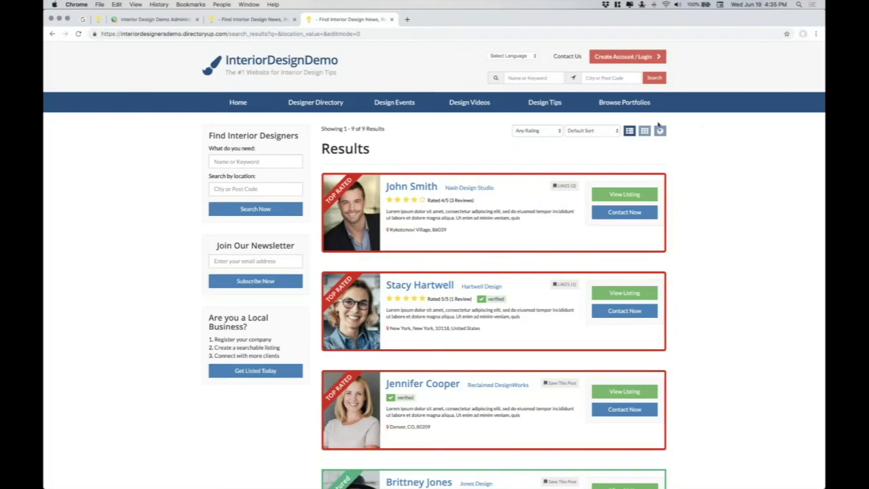
pyautogui.click(644, 130)
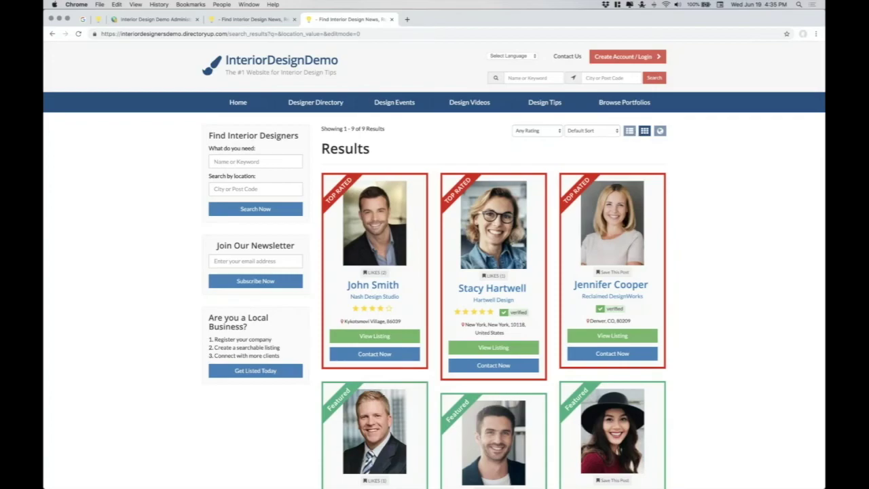
pyautogui.click(629, 131)
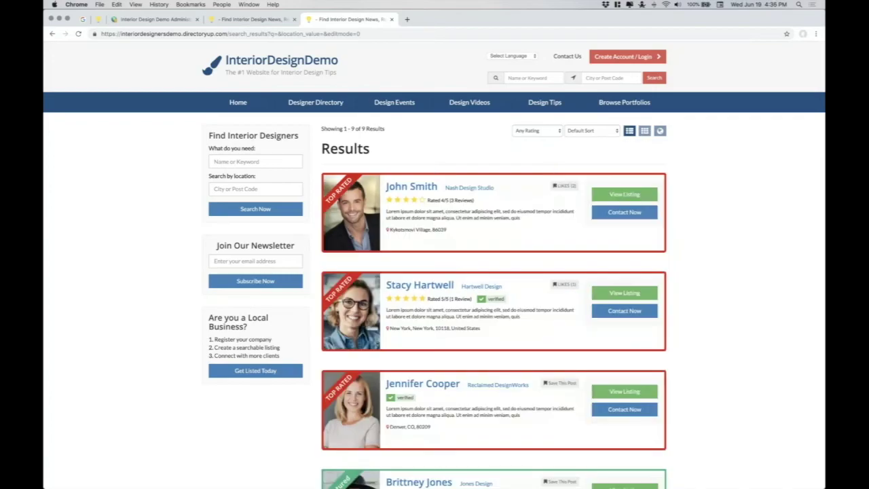